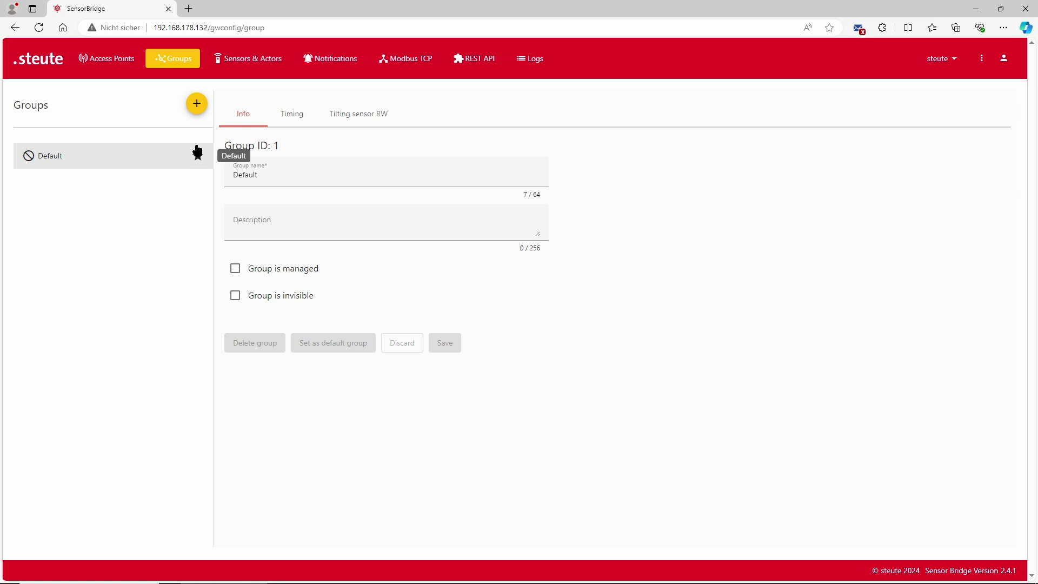
Add a new group named "Linie 1 eKanban".
left_click(196, 104)
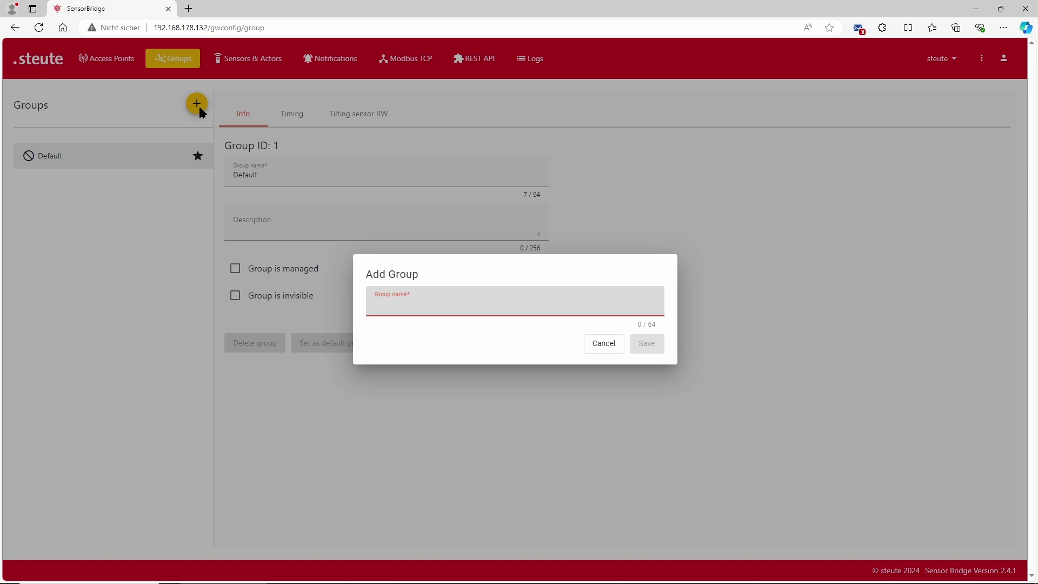
type("Lin")
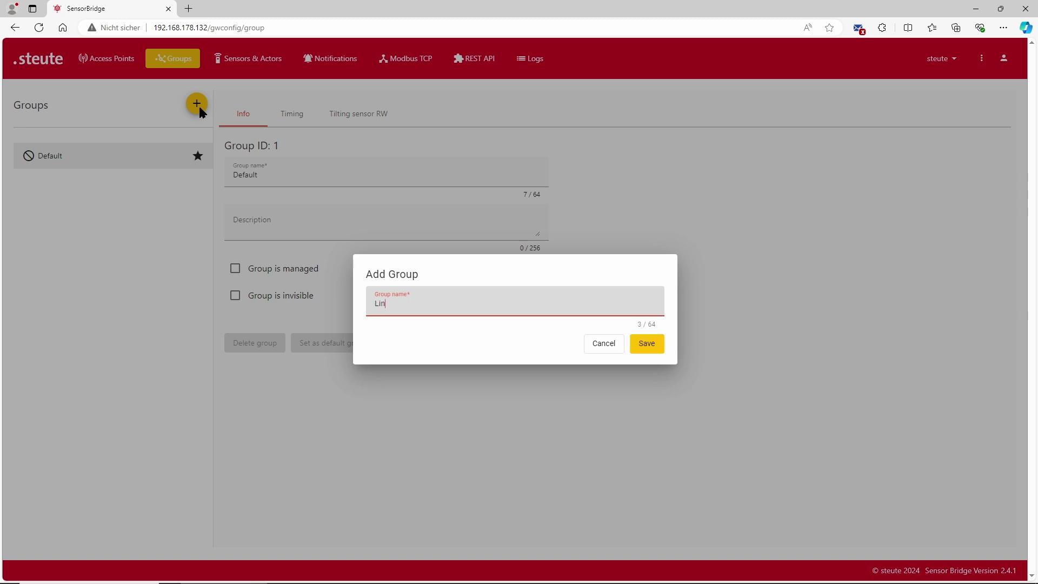
type("ie 1 eKanban")
left_click(649, 346)
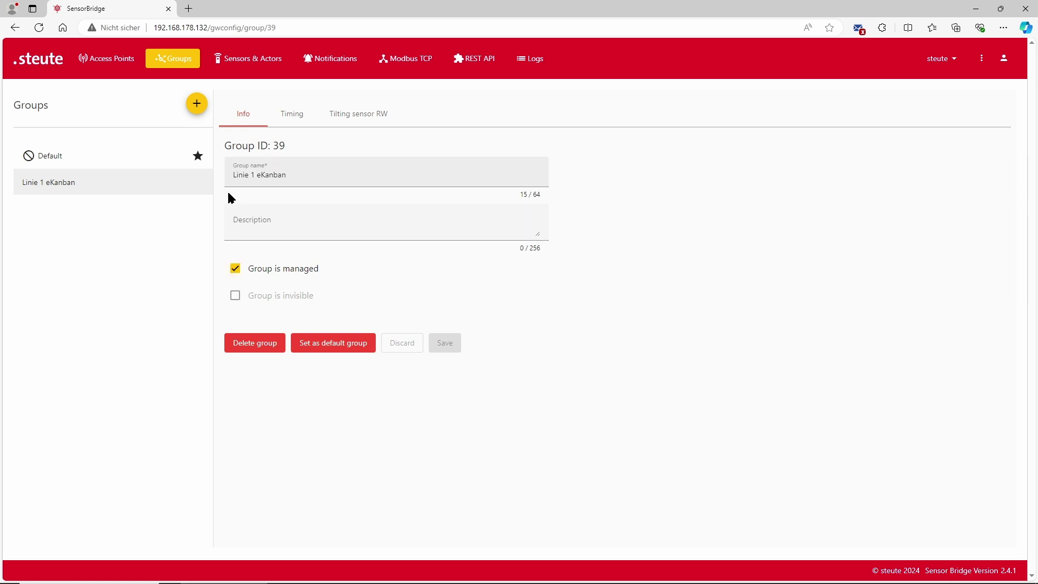
Enter "Werkshalle 1" as the description of the Linie 1 eKanban group.
left_click(252, 231)
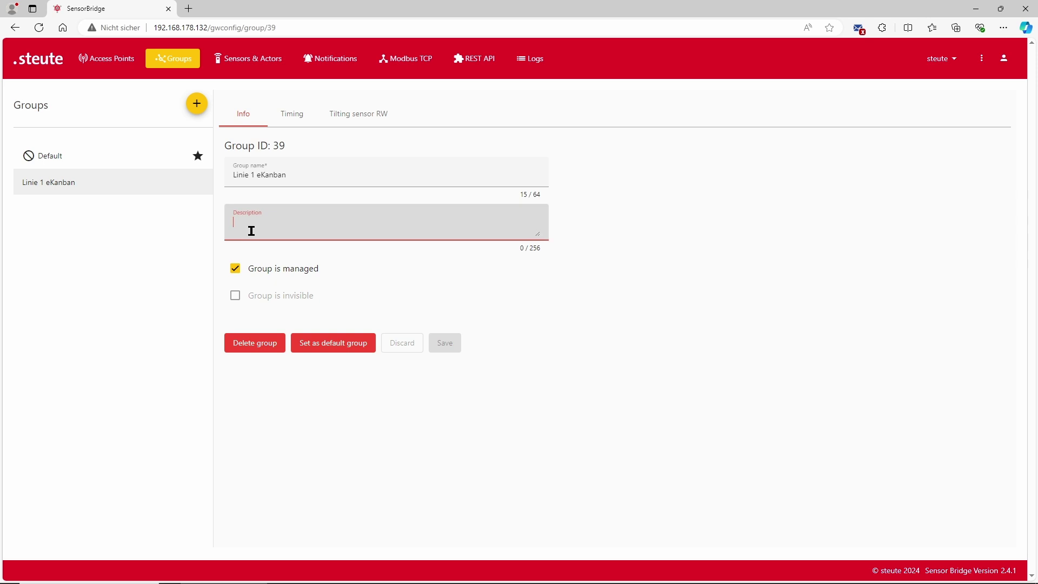
type("We")
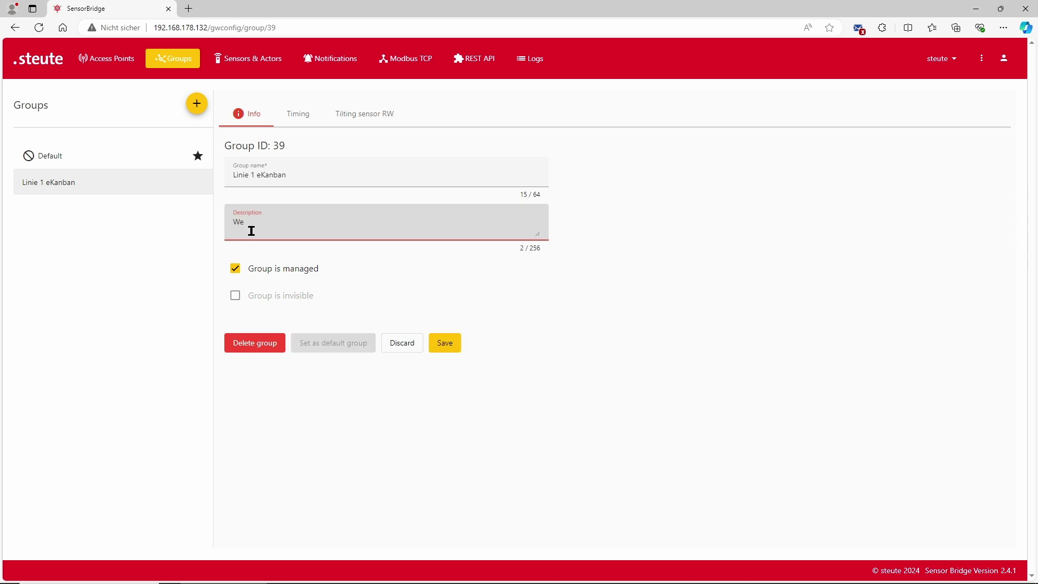
type("rkshalle 1")
Set the wake-up interval of the Linie 1 eKanban group to 15 minutes.
left_click(297, 119)
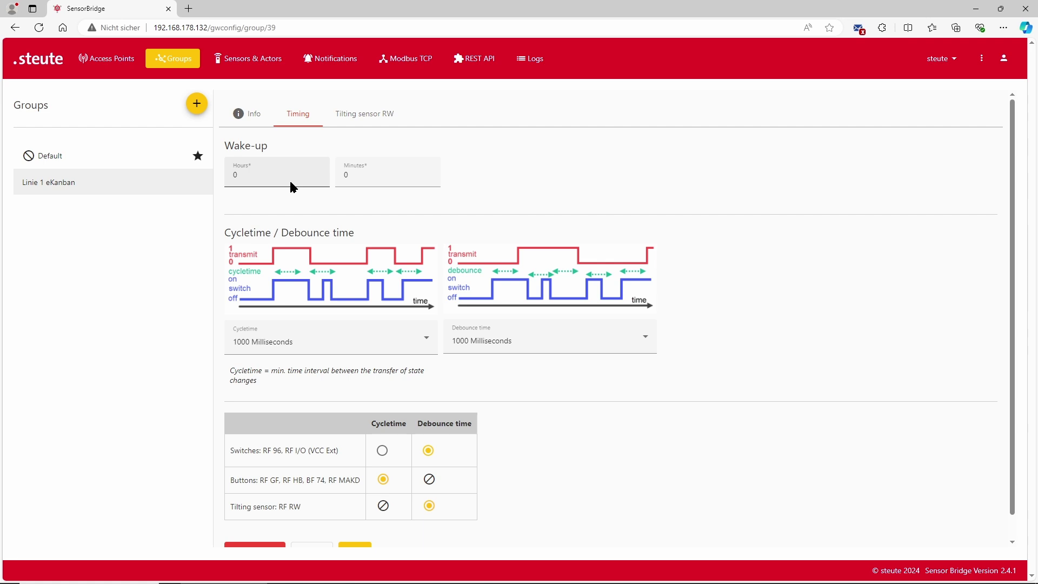
left_click(349, 174)
left_click(428, 172)
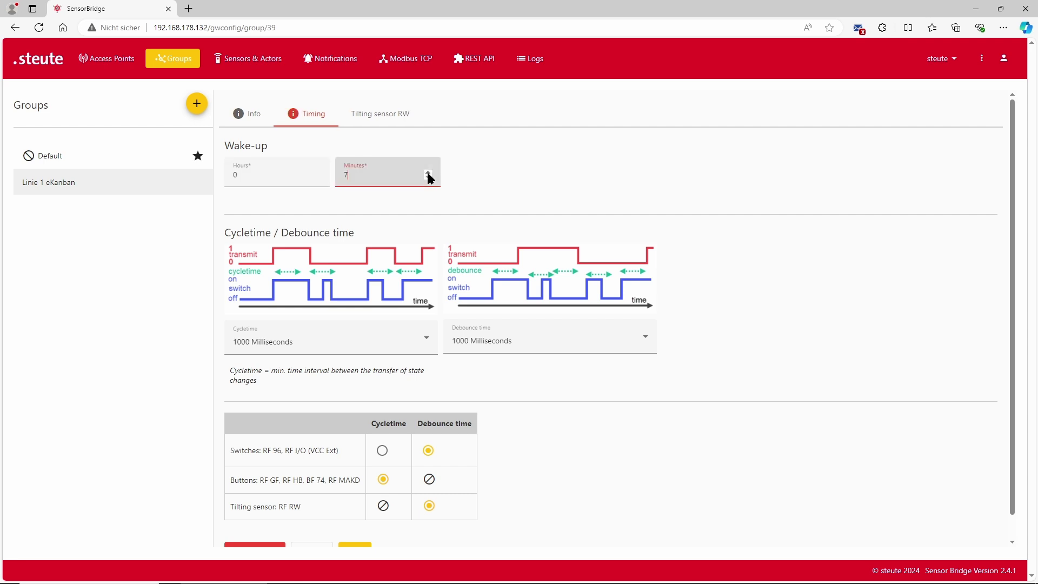
left_click(428, 172)
left_click(427, 339)
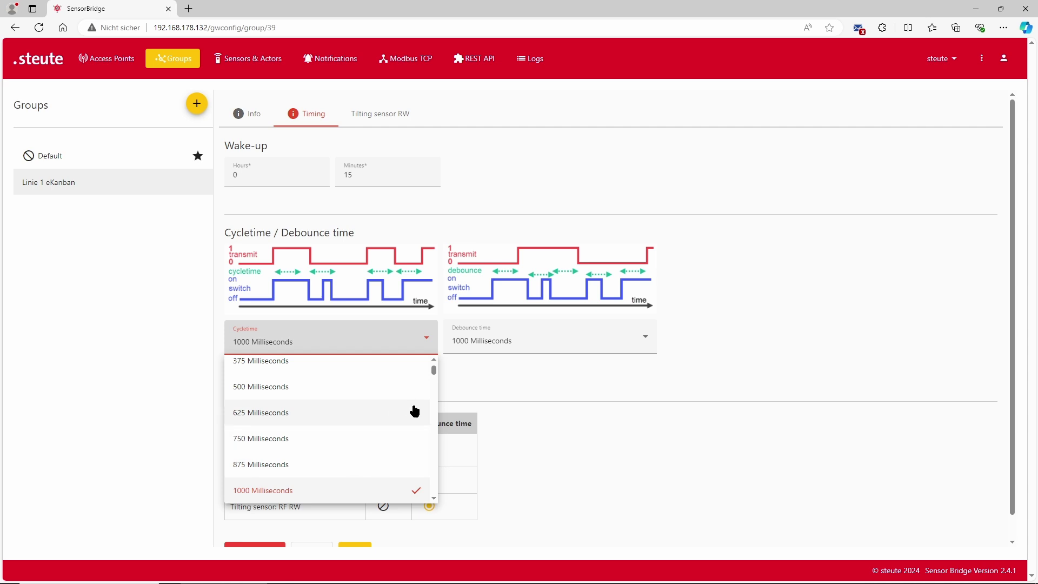
mouse_move(432, 371)
left_mouse_down()
mouse_move(425, 440)
mouse_move(431, 367)
left_mouse_up()
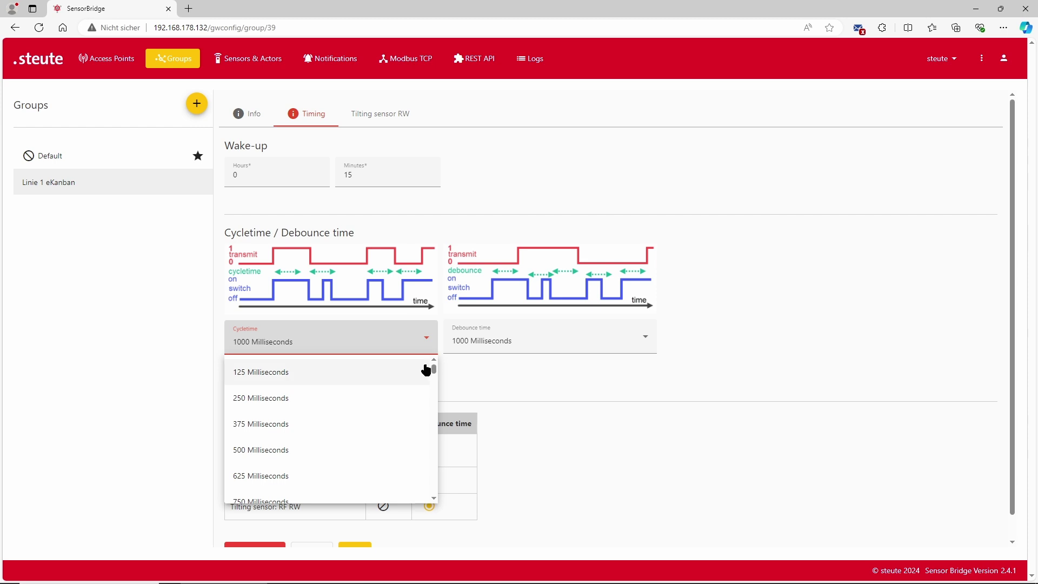
left_click(428, 343)
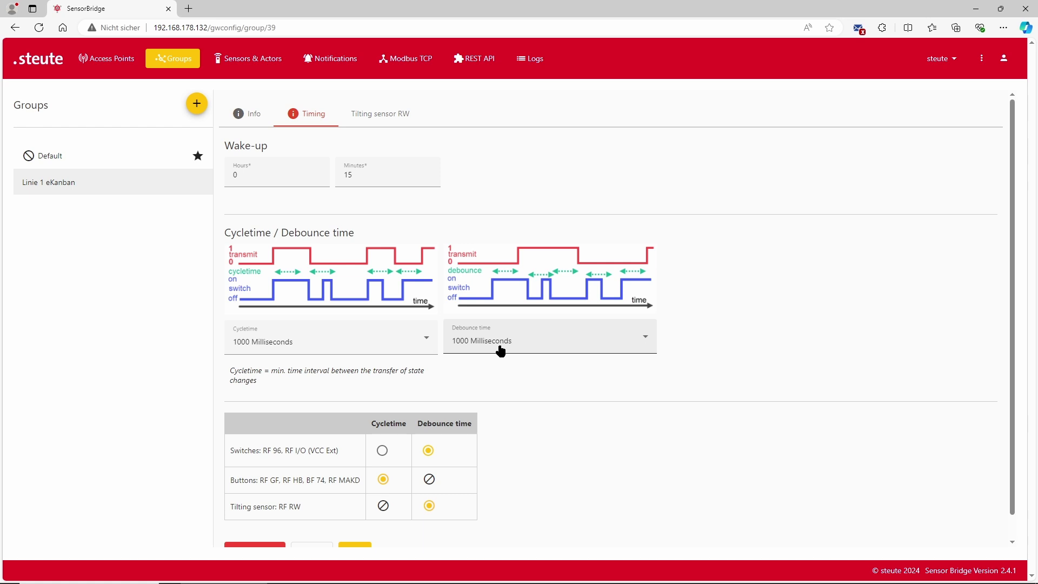
Set the debounce time of the Linie 1 eKanban group to 5000 milliseconds and save the group.
left_click(645, 338)
scroll(573, 370, "down", 2)
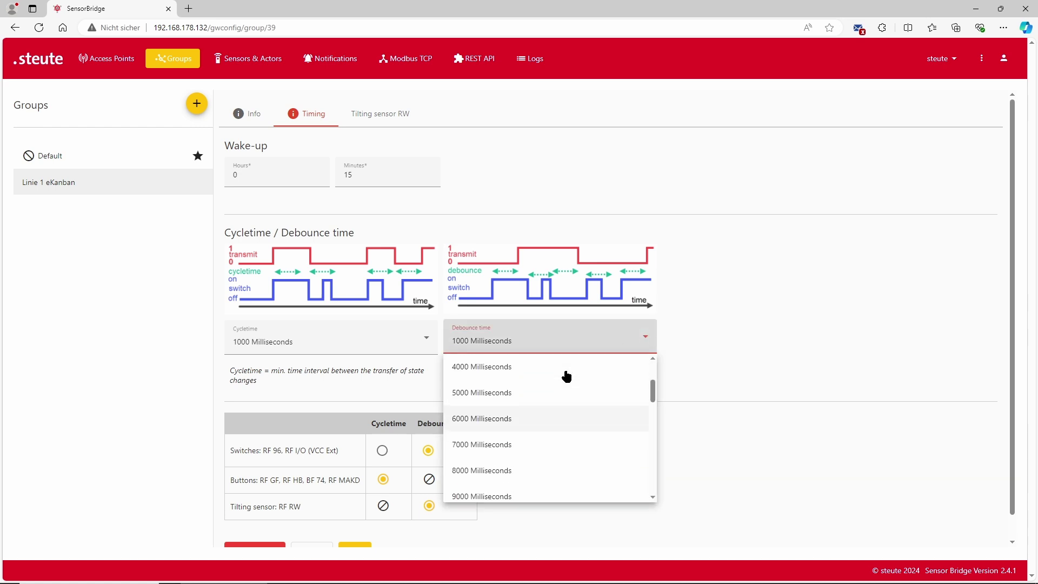
left_click(499, 394)
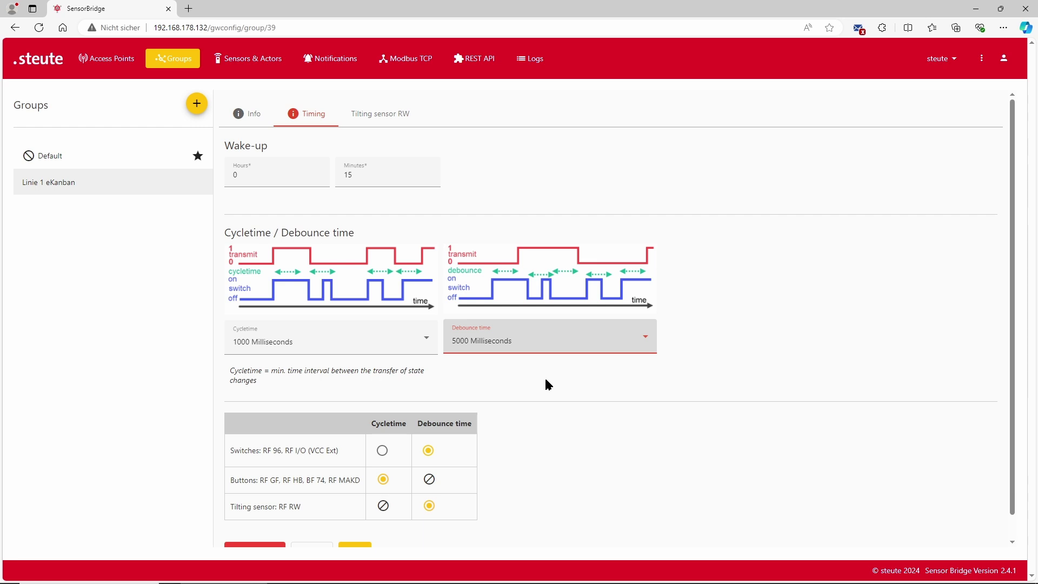
scroll(576, 387, "down", 1)
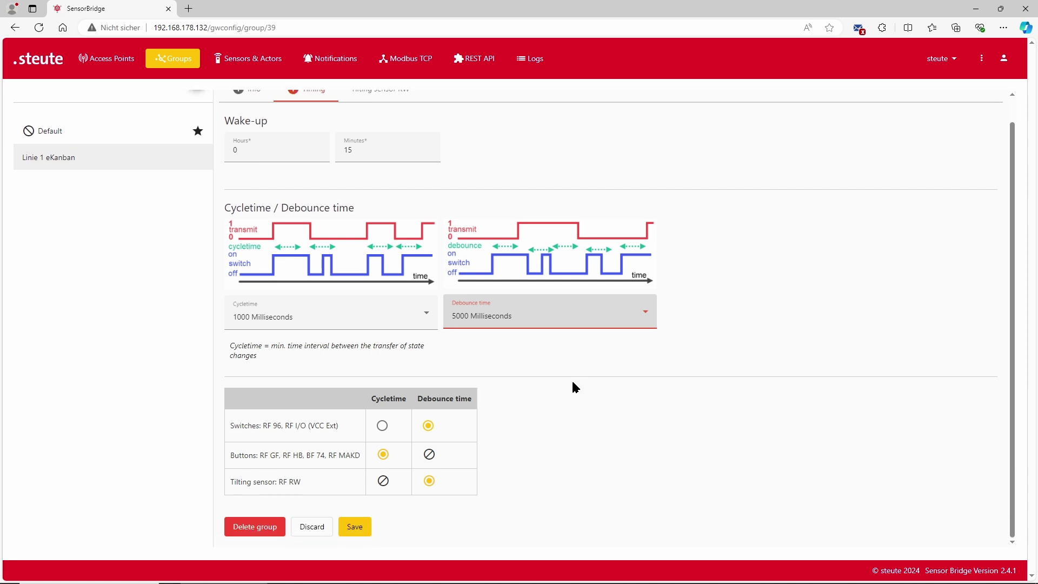
left_click(356, 529)
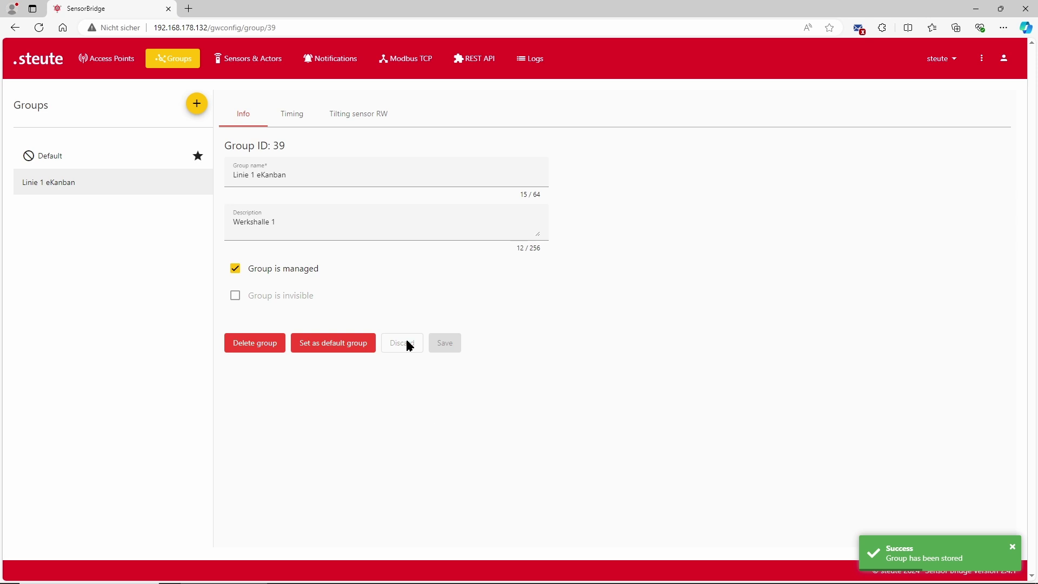
Turn the automatic roller conveyor angle of the group's tilting sensor off and back on, and save the group.
left_click(360, 117)
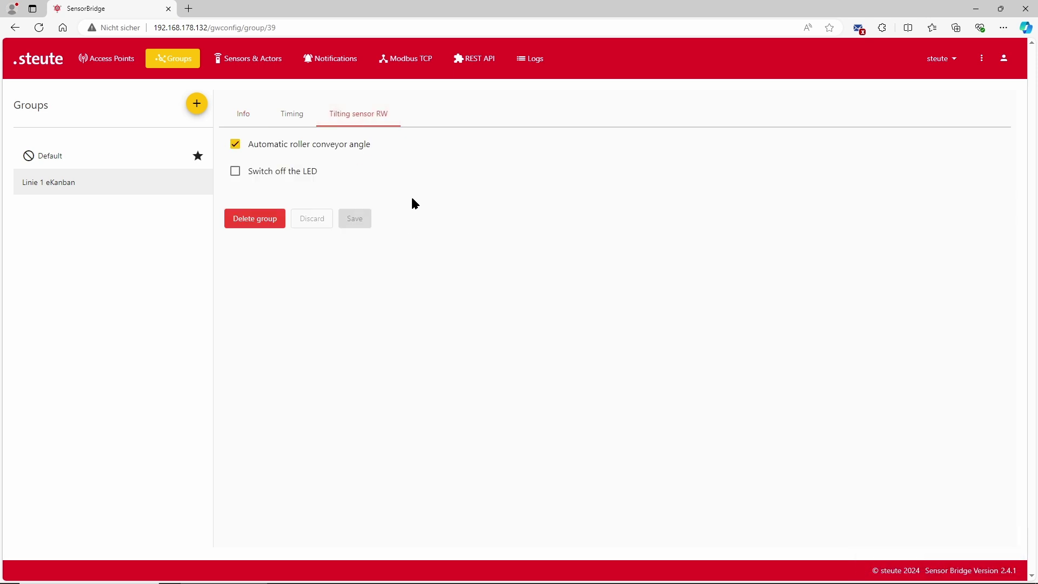
left_click(236, 145)
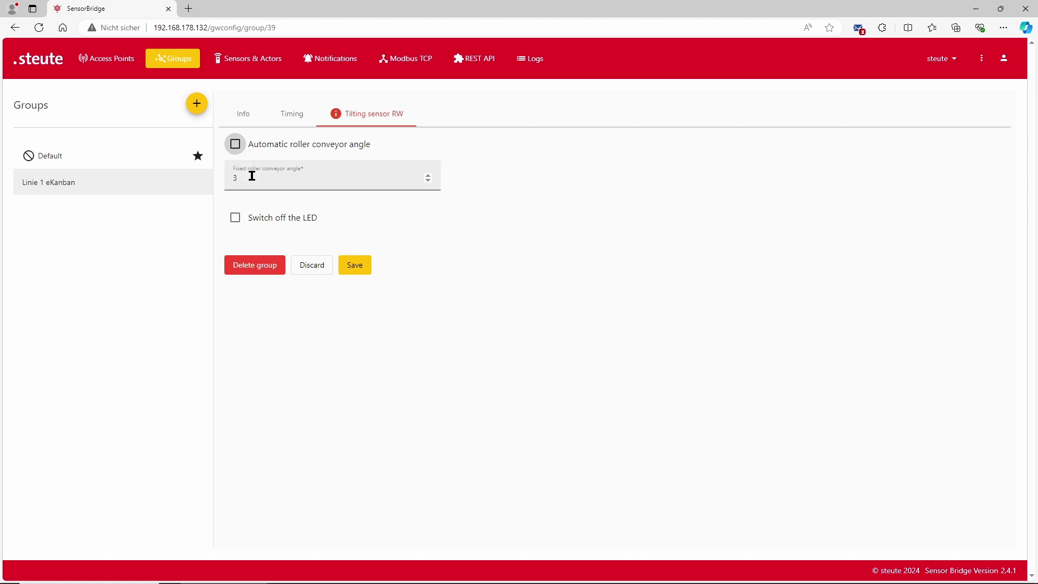
left_click(235, 146)
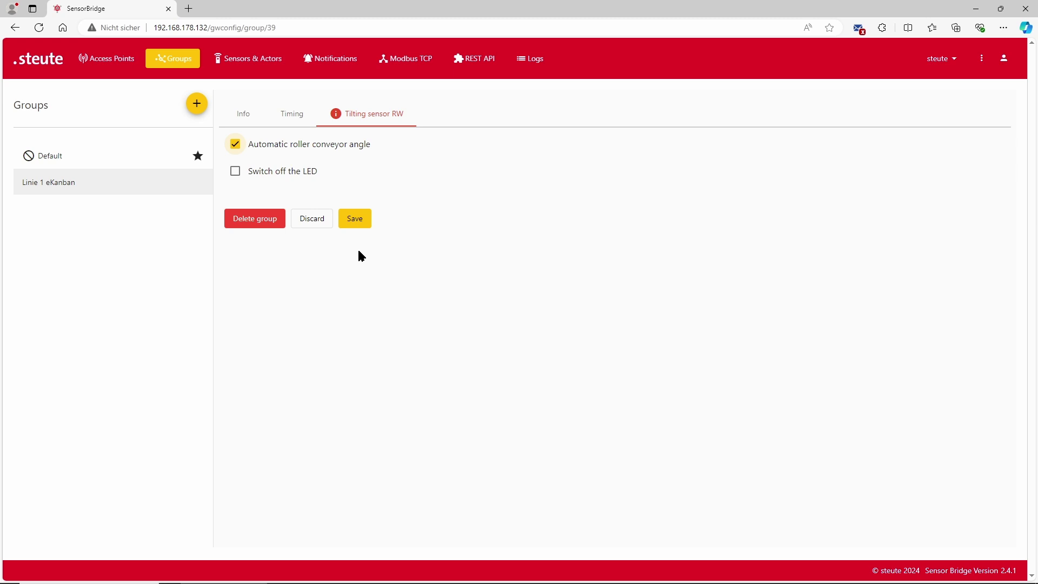
left_click(355, 221)
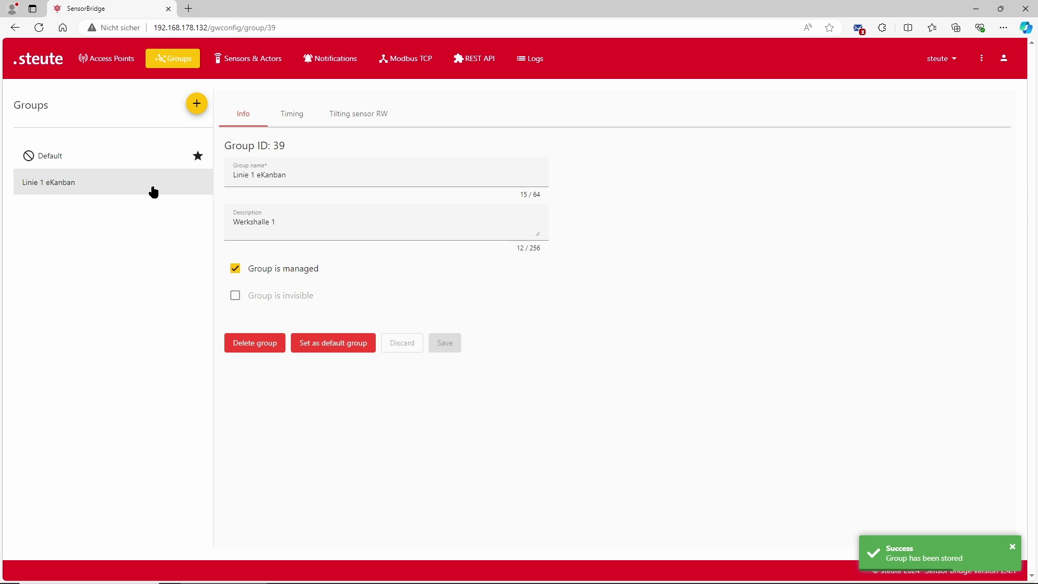
left_click(298, 120)
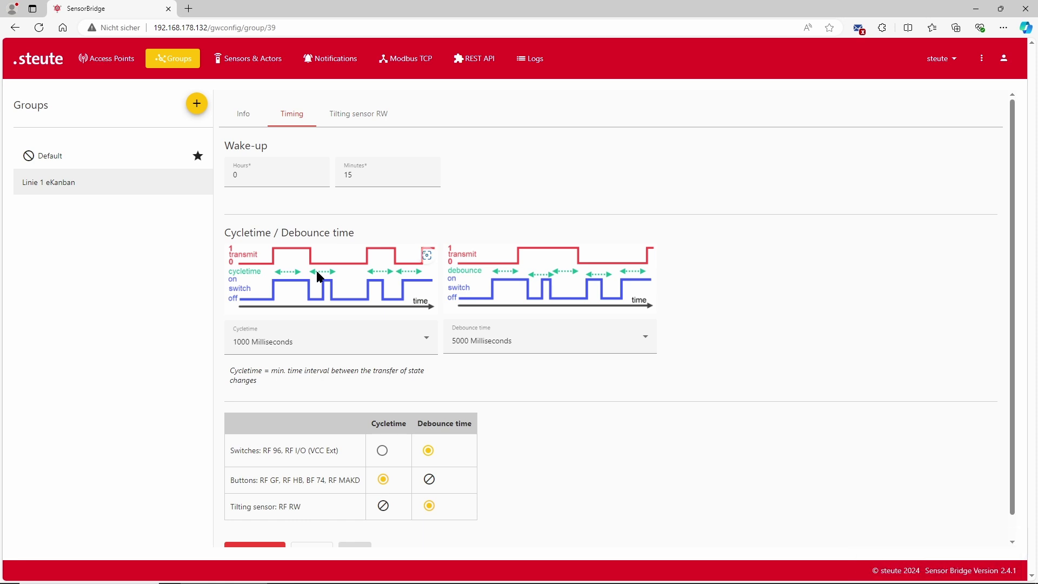
Add a second group named "Linie 1 Andon".
left_click(197, 105)
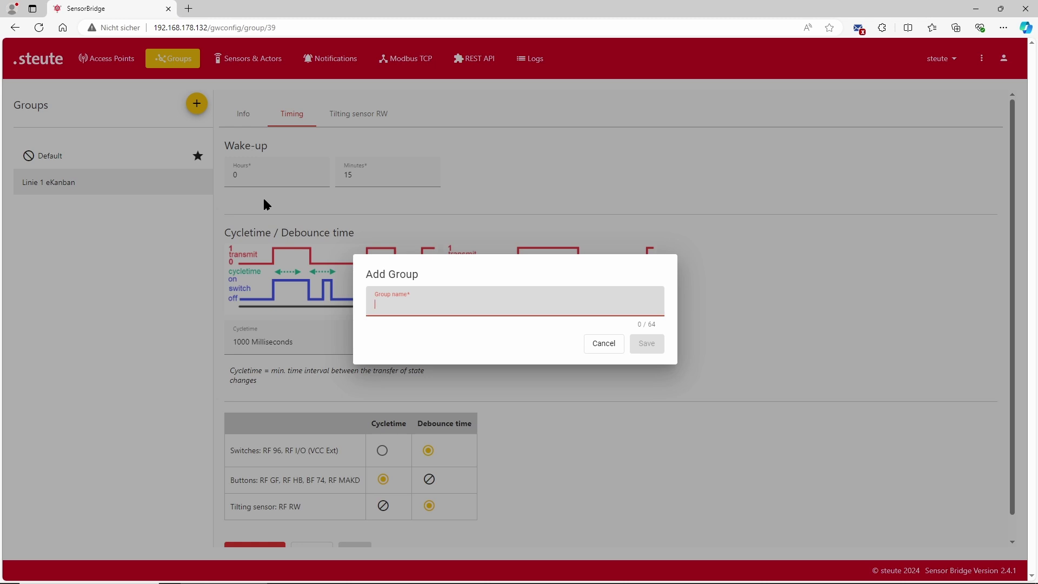
type("Linie")
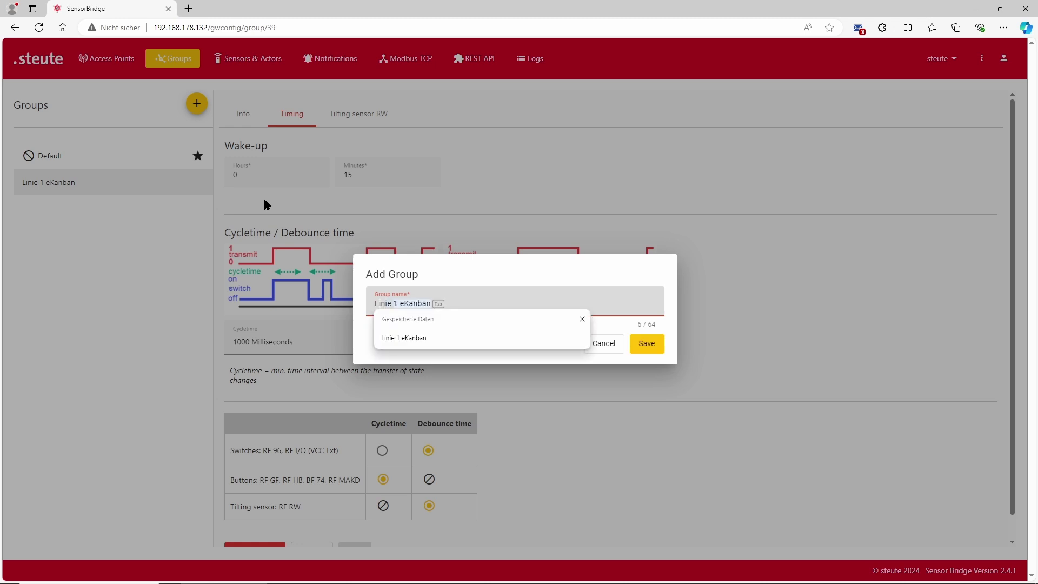
type(" 1 Andon")
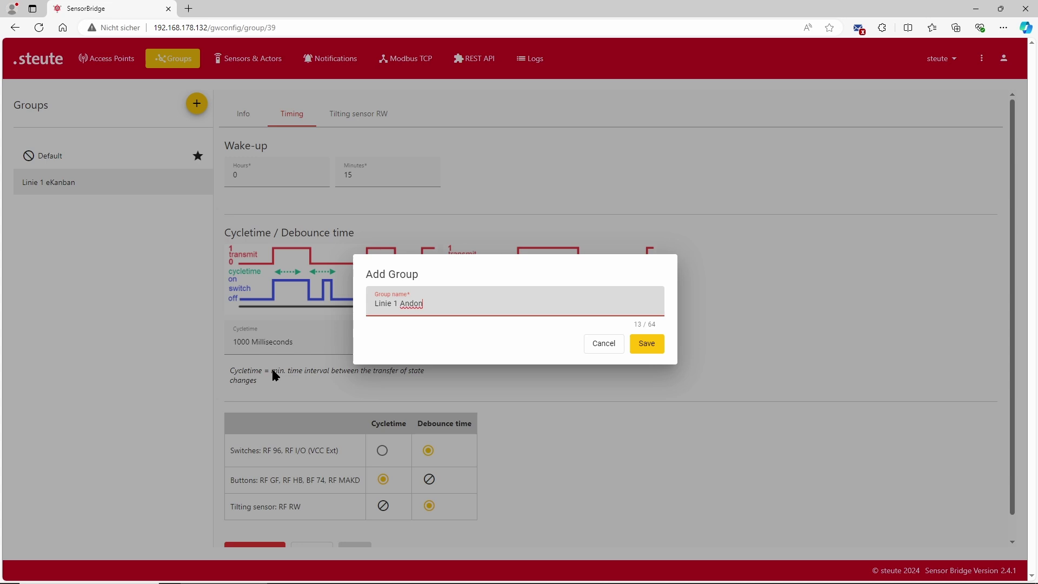
left_click(644, 345)
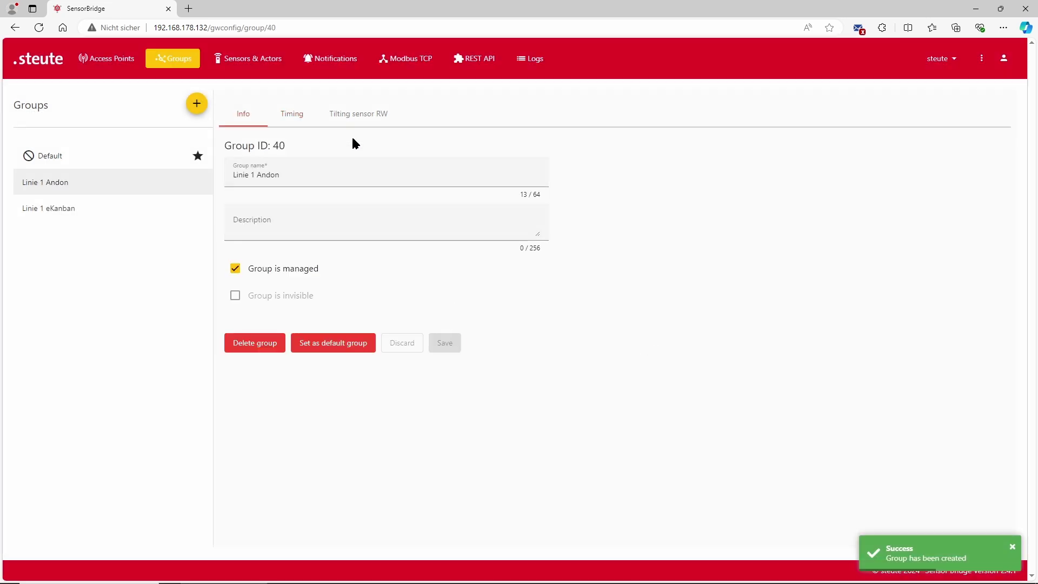
Set the wake-up interval of the Linie 1 Andon group to 2 hours.
left_click(292, 115)
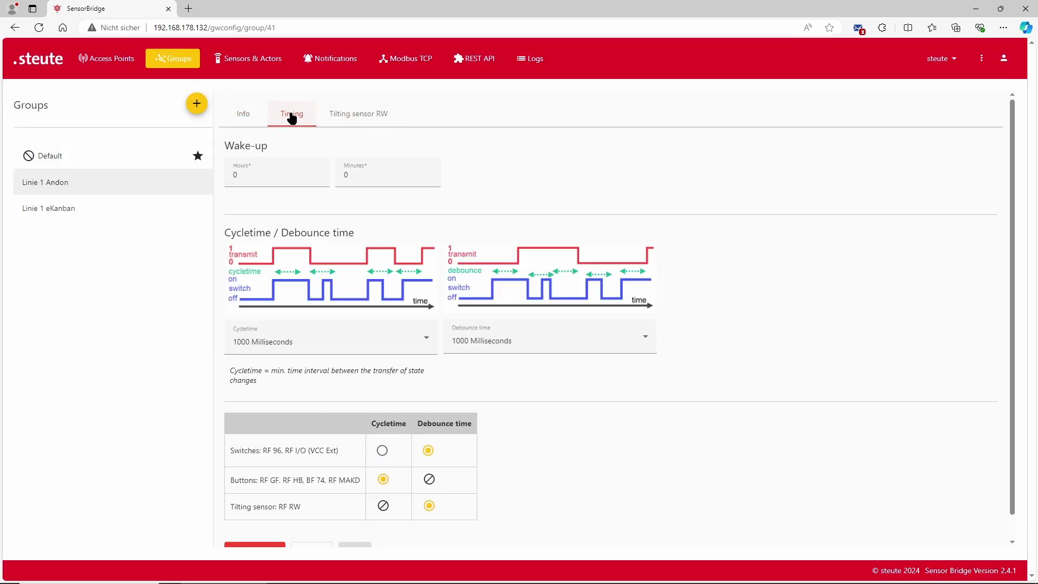
left_click(317, 174)
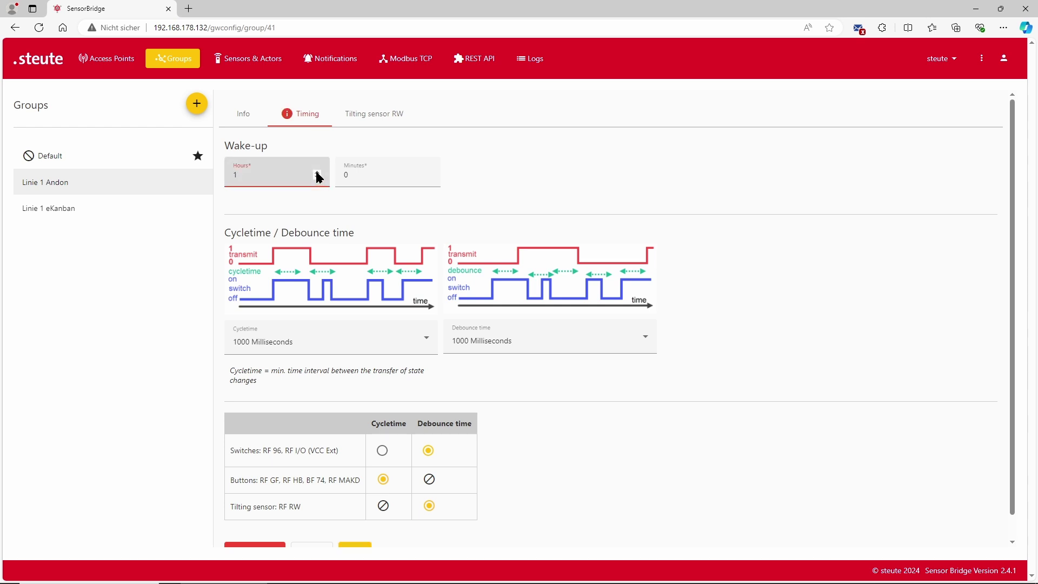
left_click(317, 173)
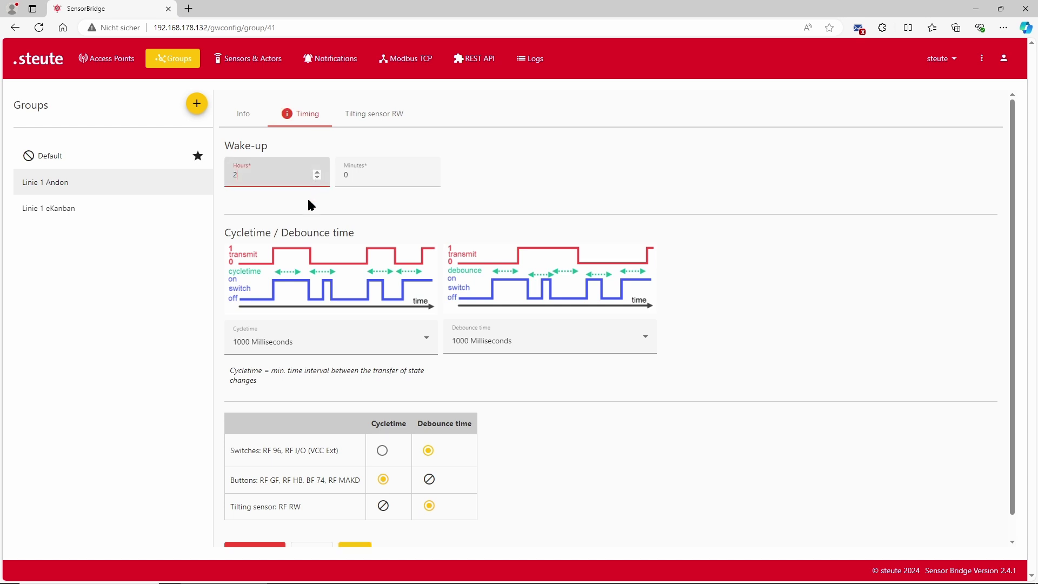
Set the Linie 1 Andon group's cycletime to 500 milliseconds and debounce time to 2000 milliseconds, and save the group.
left_click(427, 342)
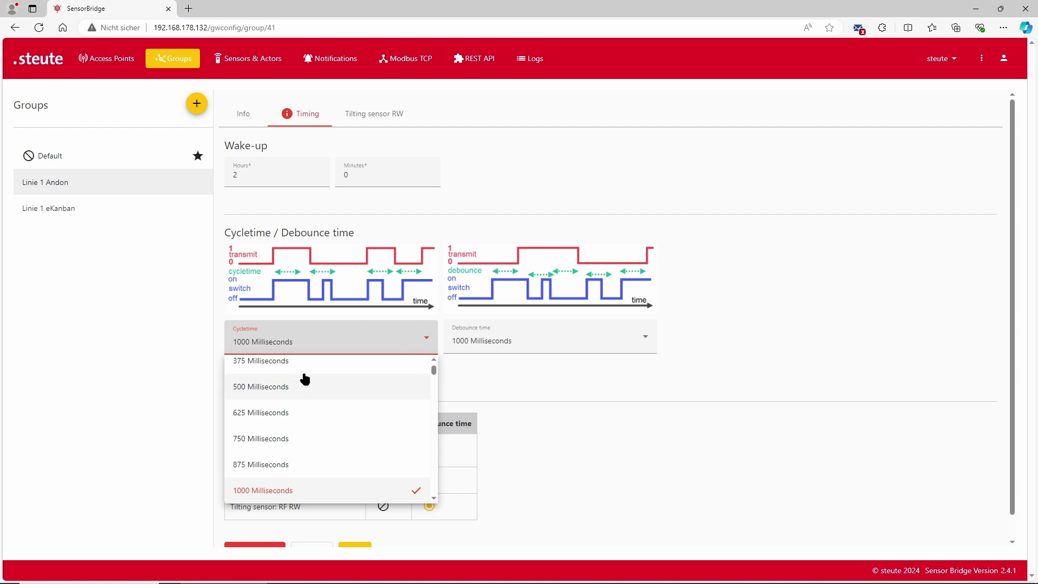
left_click(283, 387)
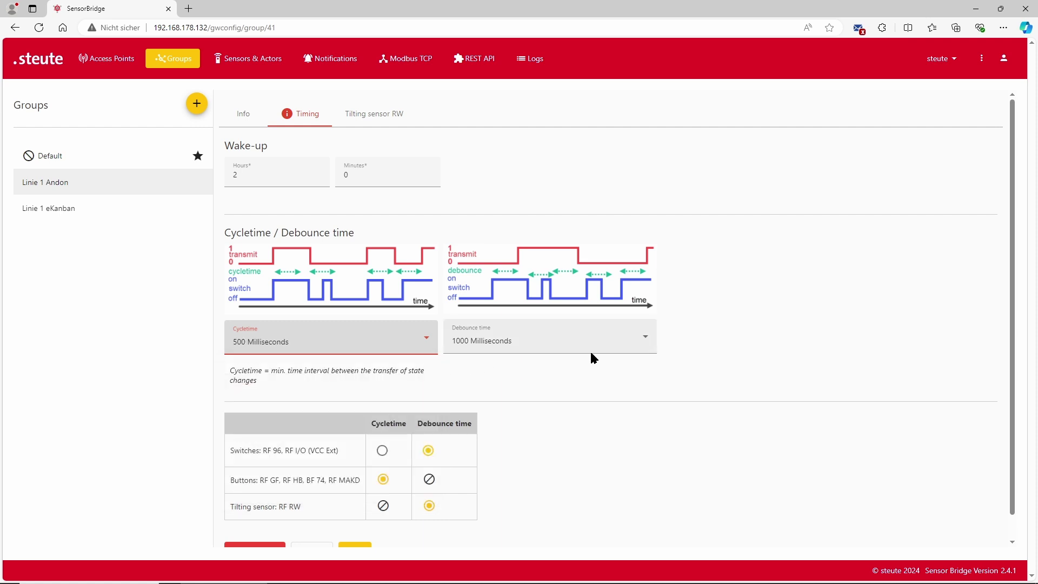
left_click(646, 338)
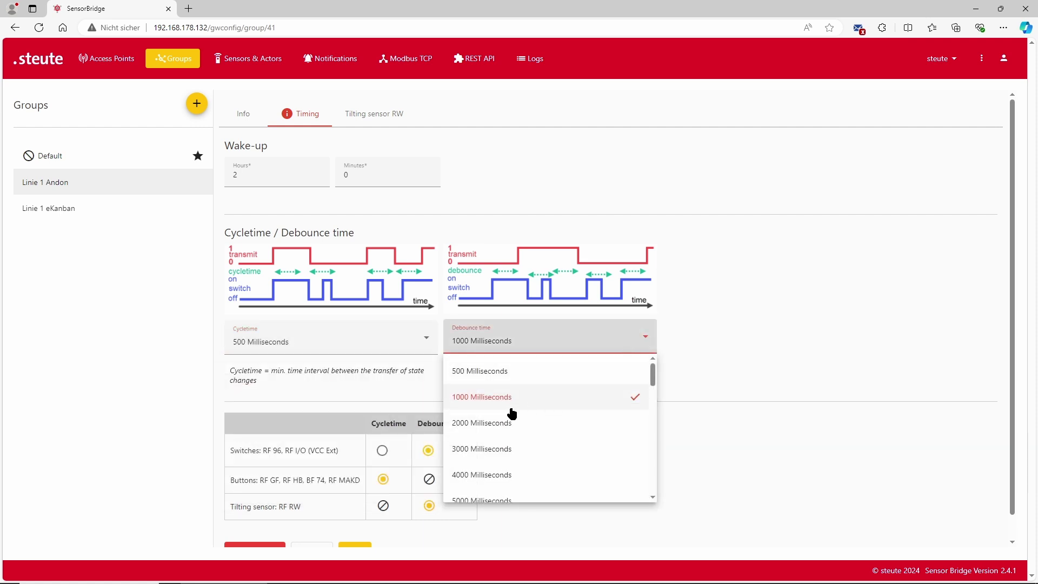
left_click(495, 423)
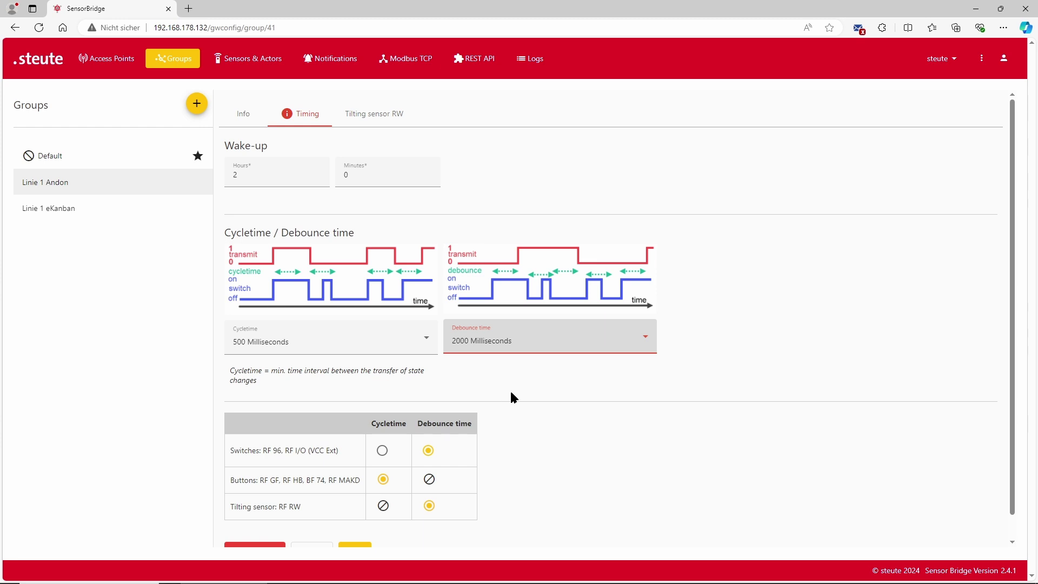
scroll(511, 393, "down", 1)
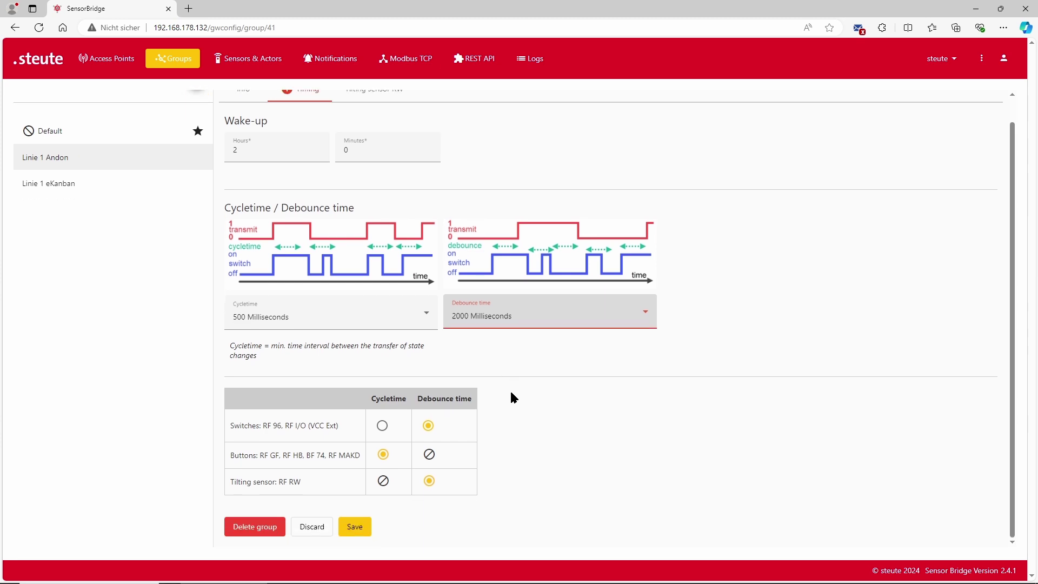
left_click(354, 526)
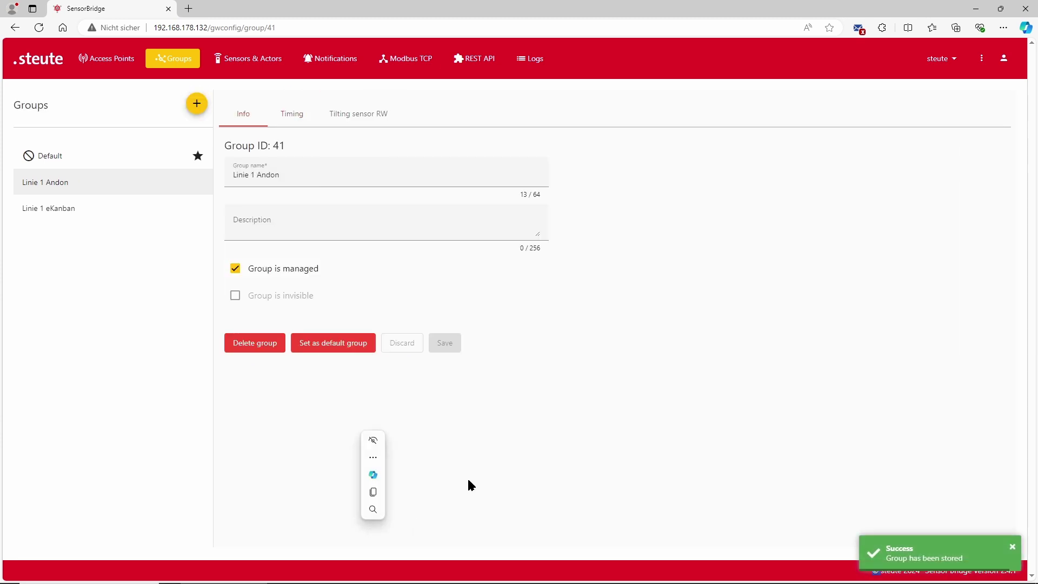